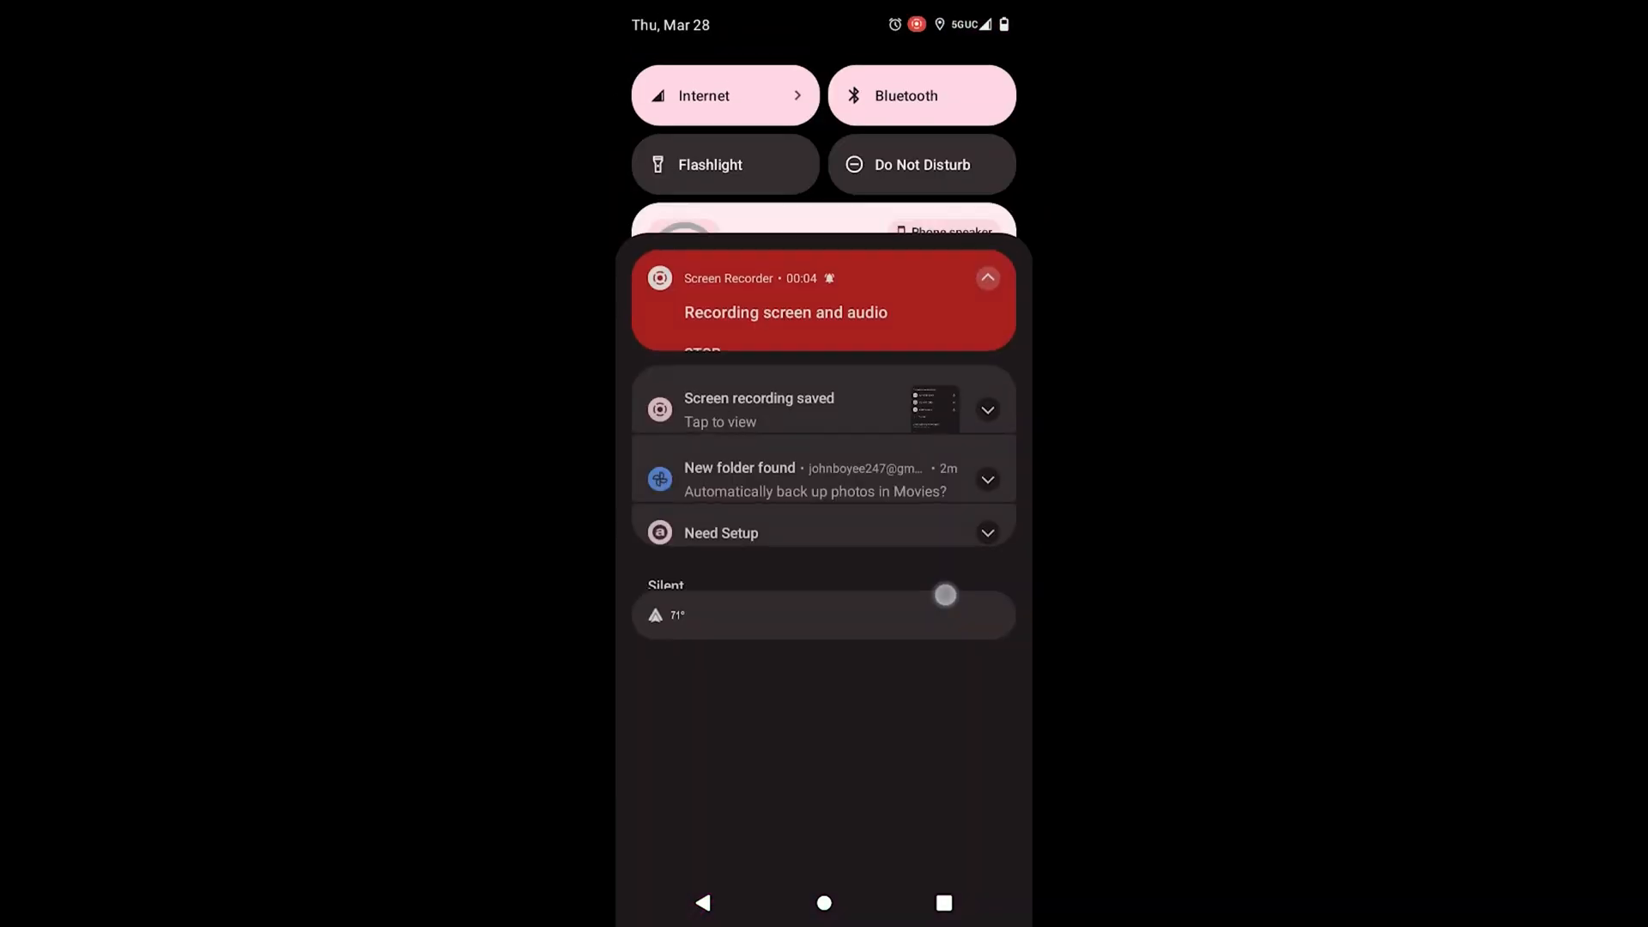
From quick settings, reach Connected devices and start scanning for new Bluetooth devices.
left_click_drag(825, 10, 824, 515)
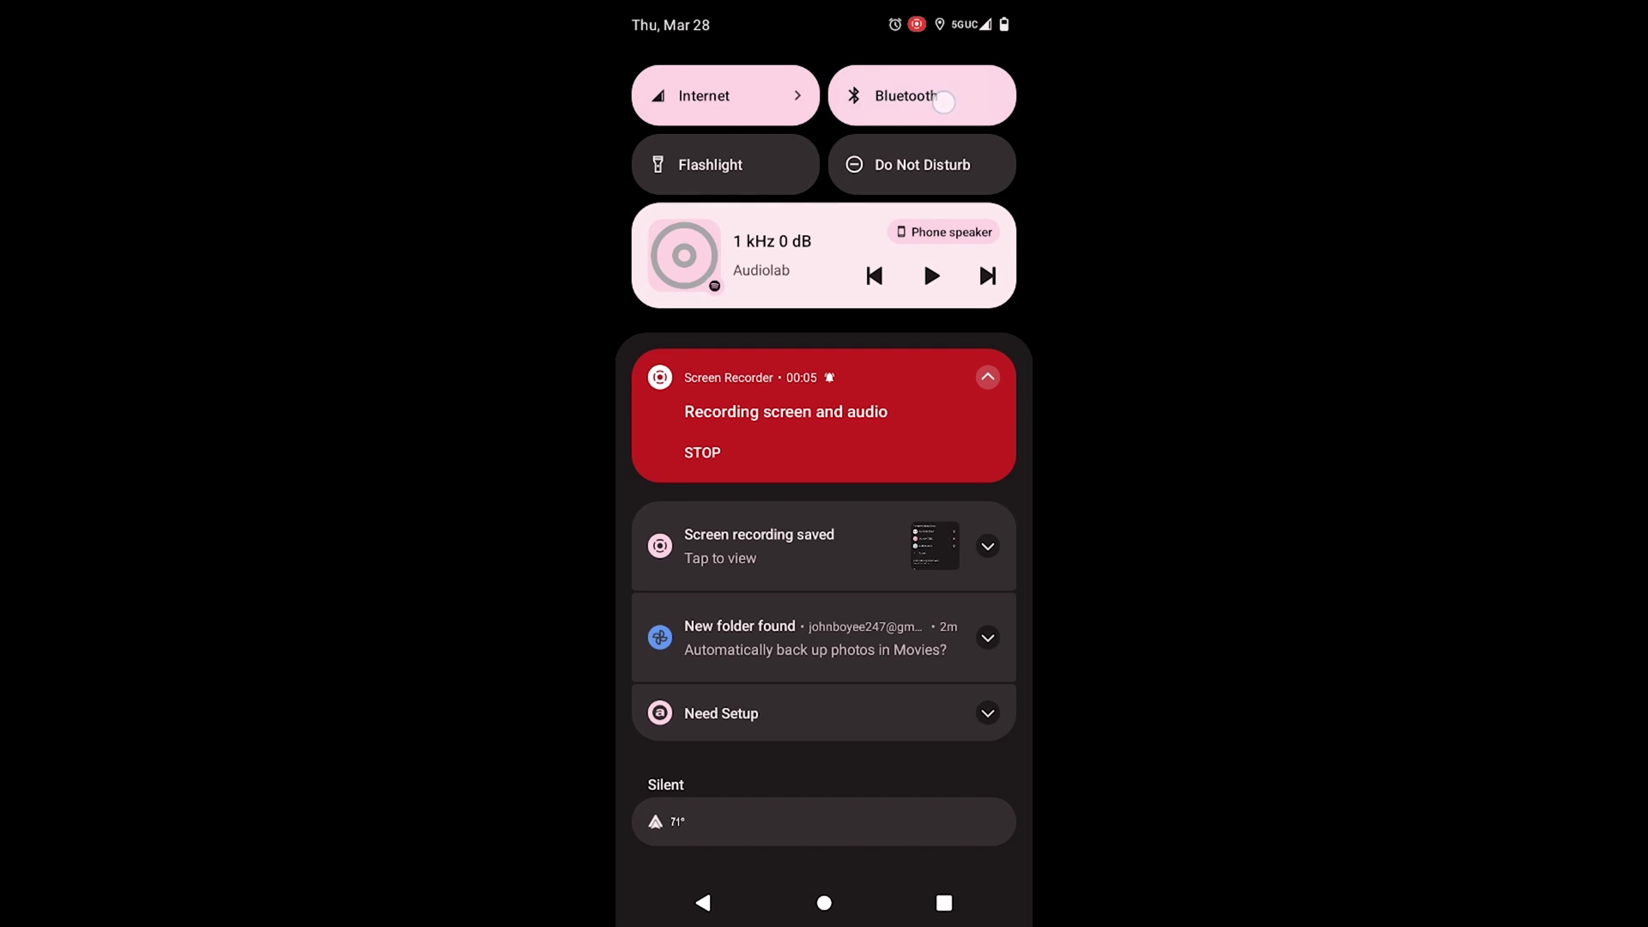
left_click(921, 96)
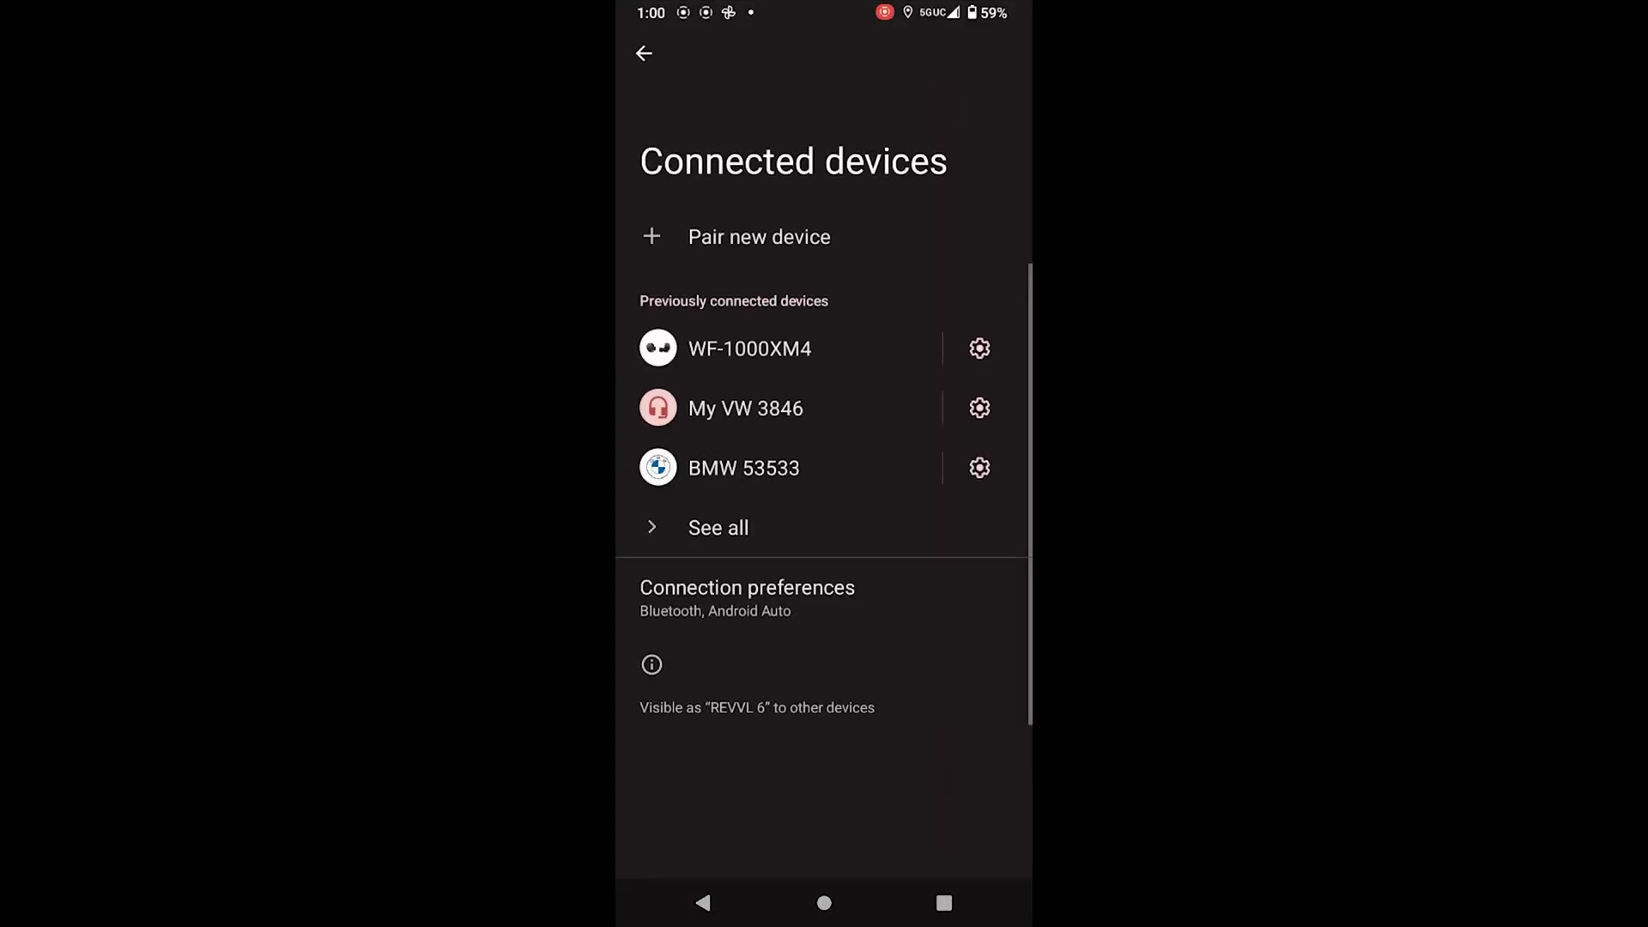
left_click(767, 229)
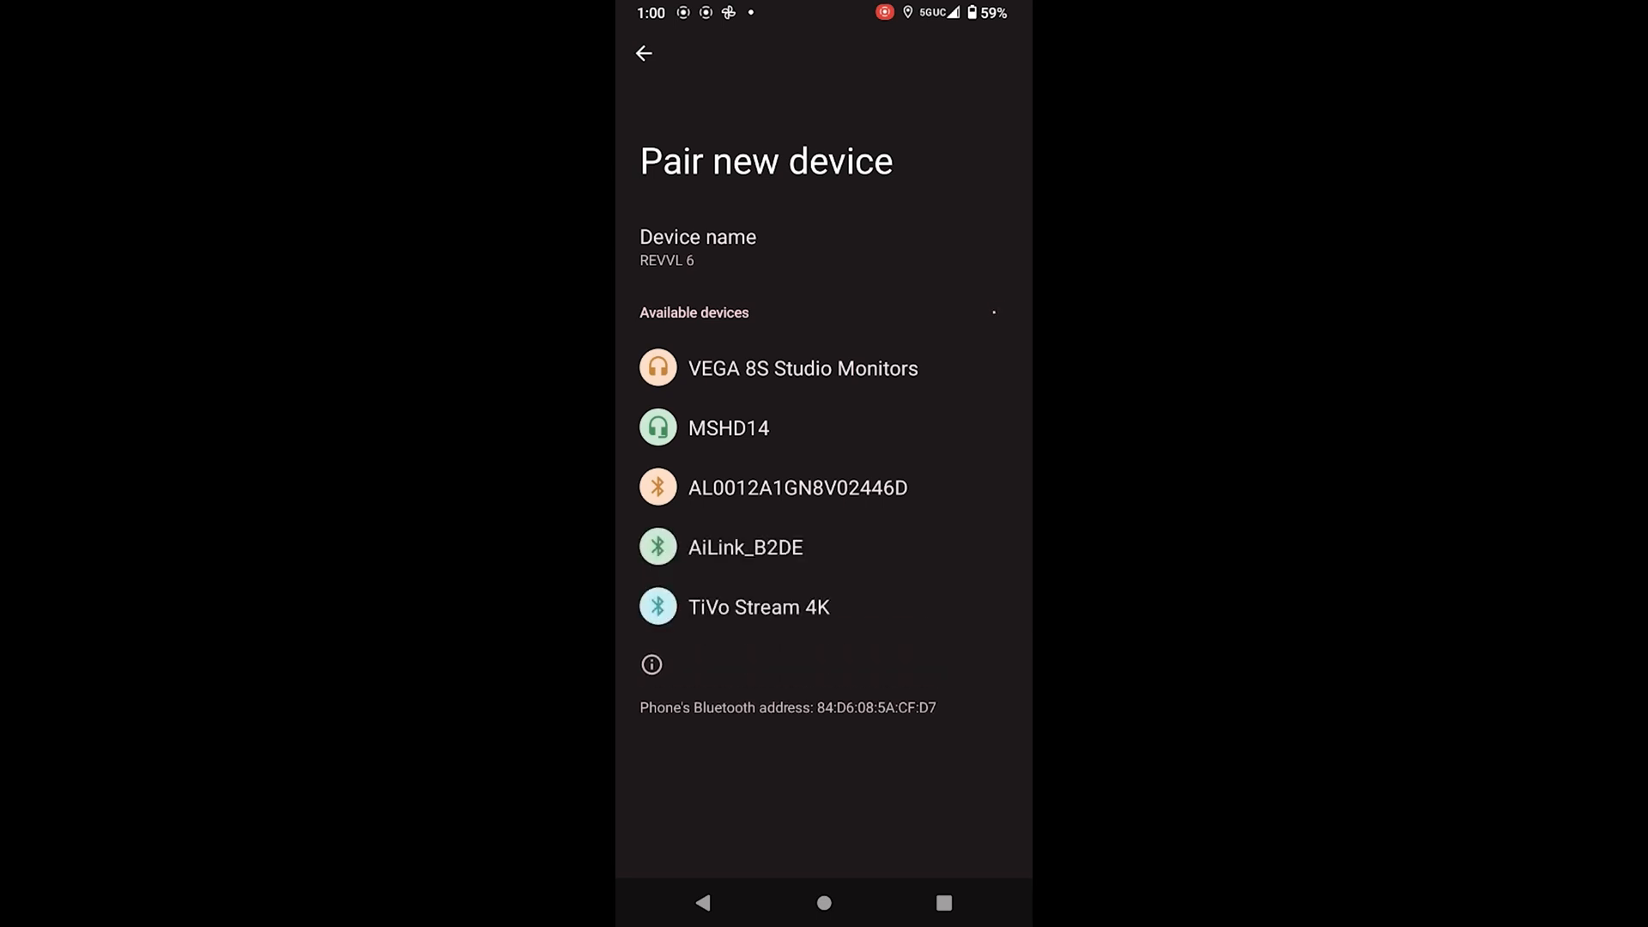
Select MSHD14 from Available devices and confirm the pairing request.
left_click(727, 433)
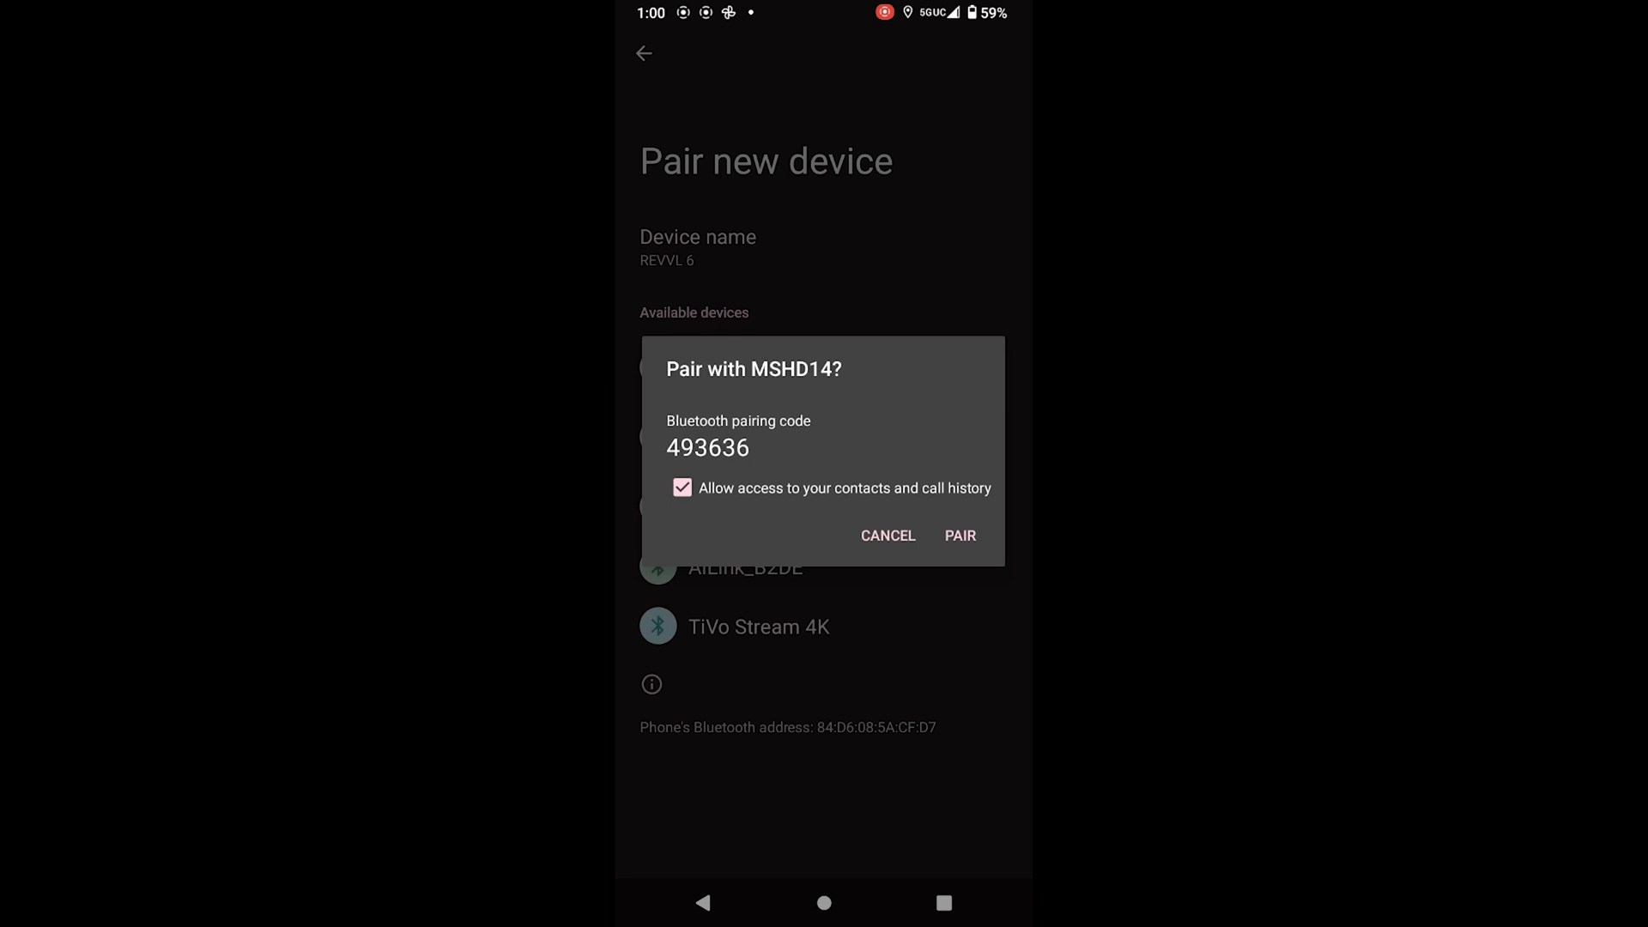
left_click(961, 534)
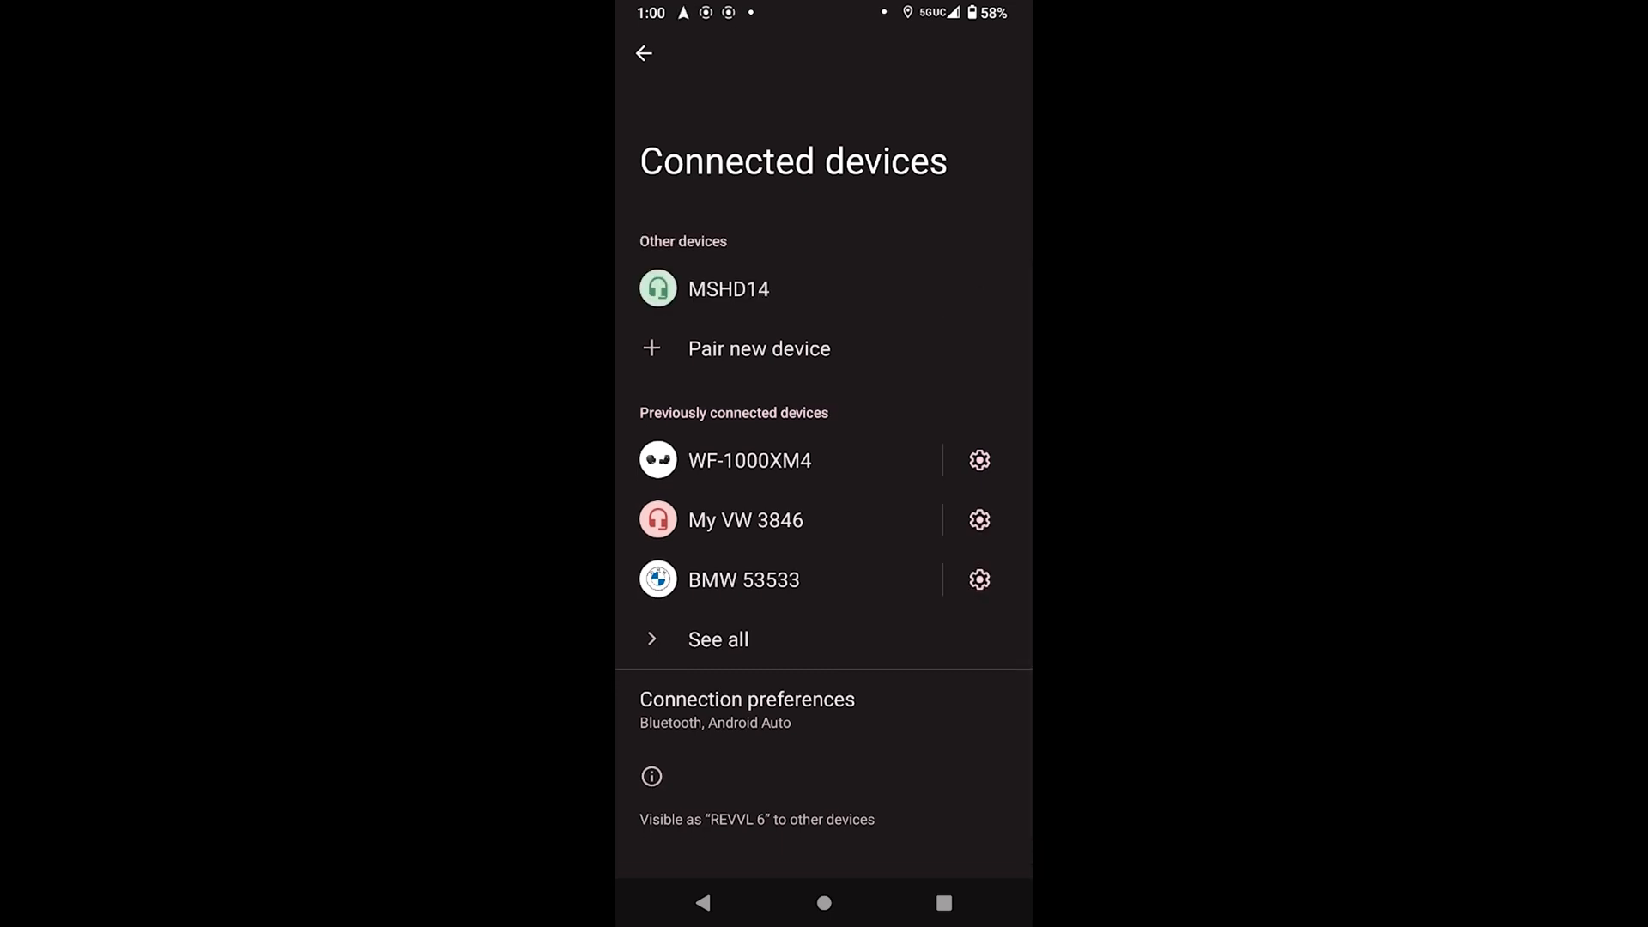
View MSHD14's Device details with its audio and call toggles, then return to the device list.
left_click(728, 287)
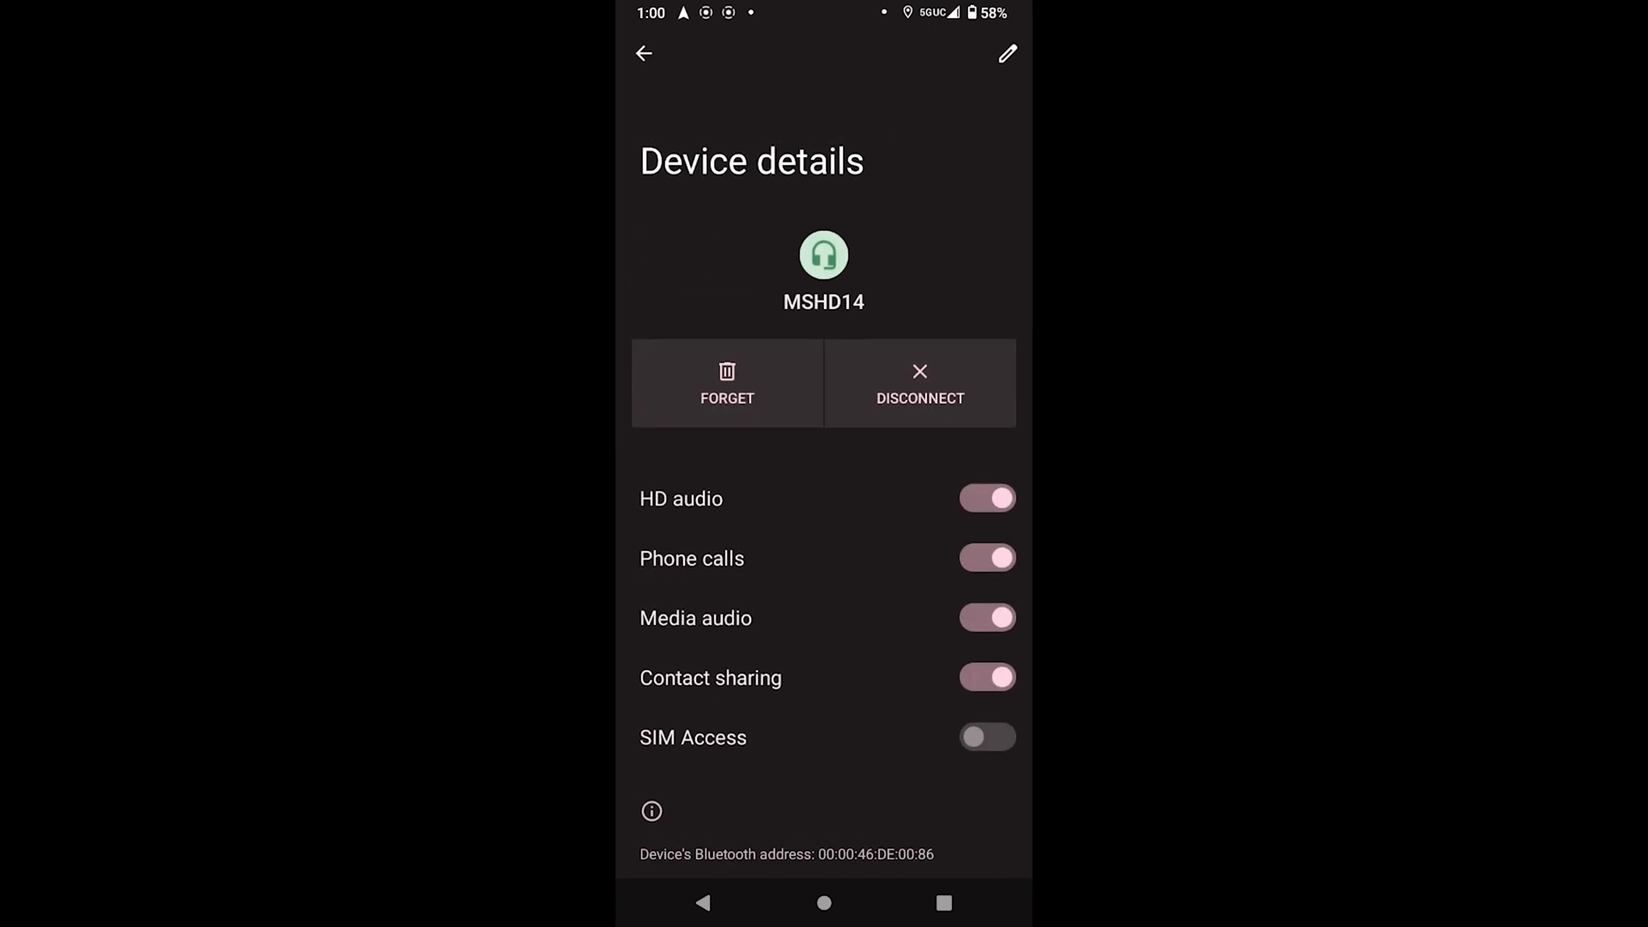
left_click(643, 54)
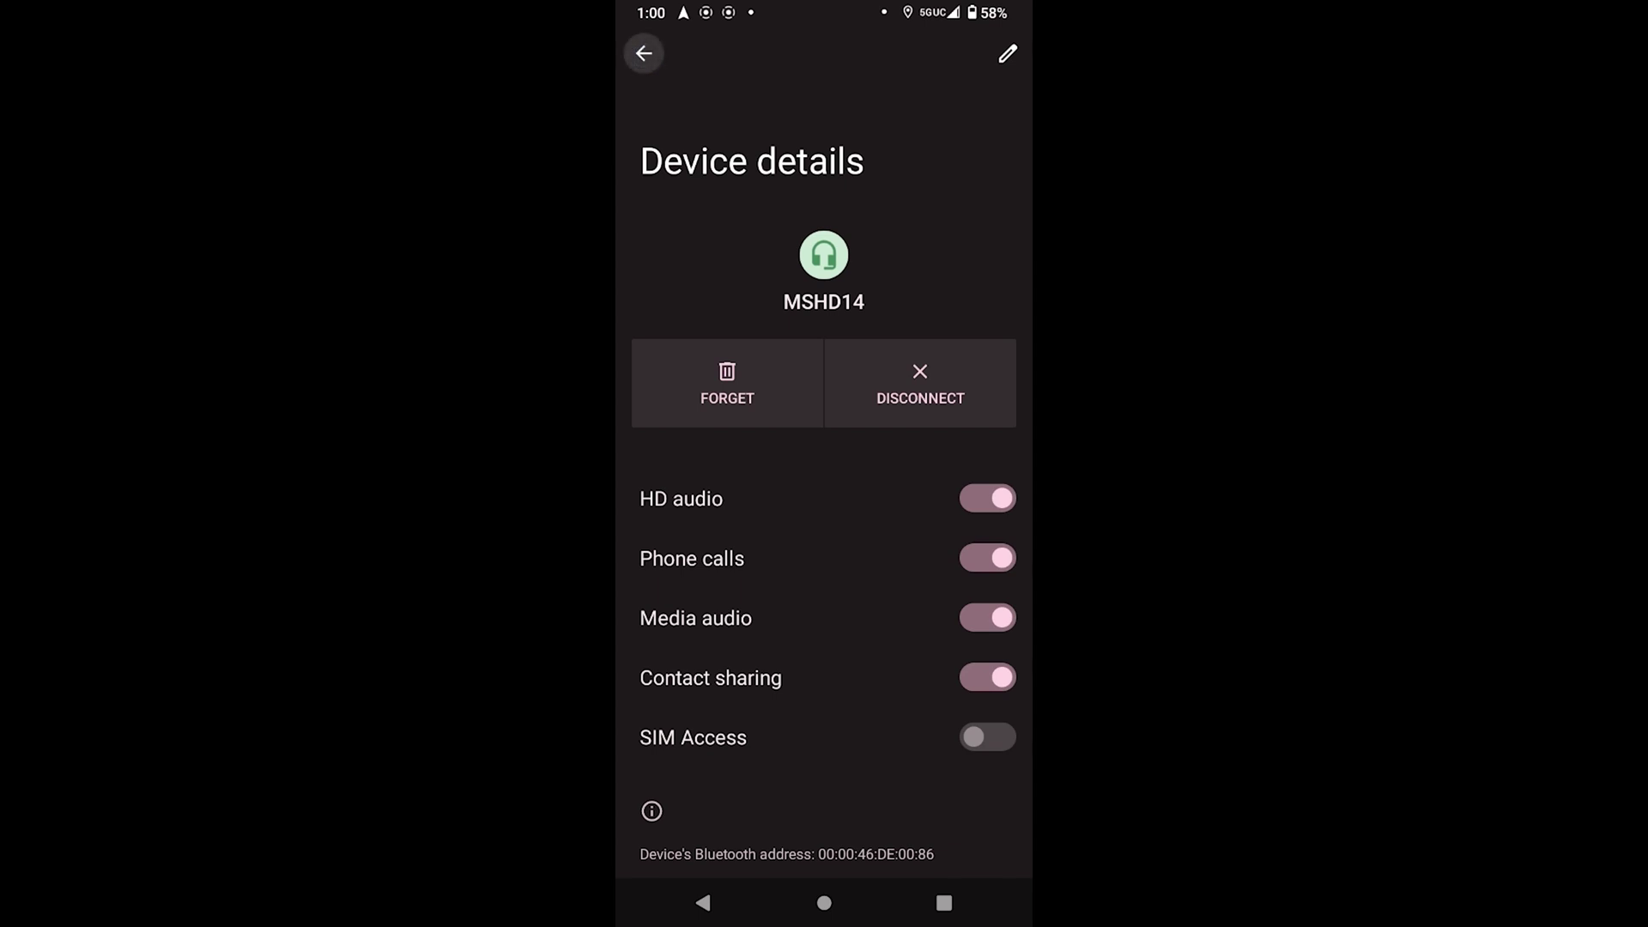